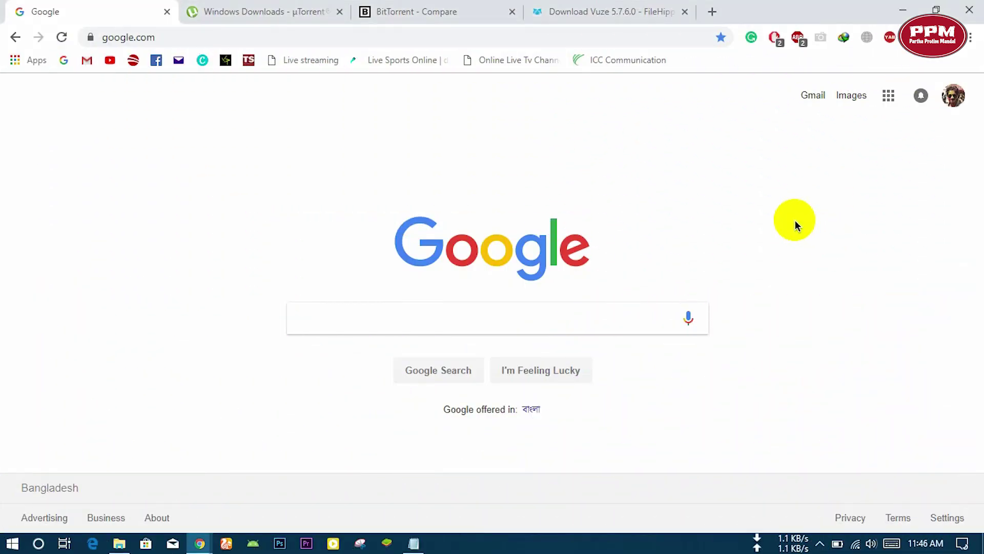
# After the intro slides end, click into the Google search box in Chrome.
pyautogui.click(467, 322)
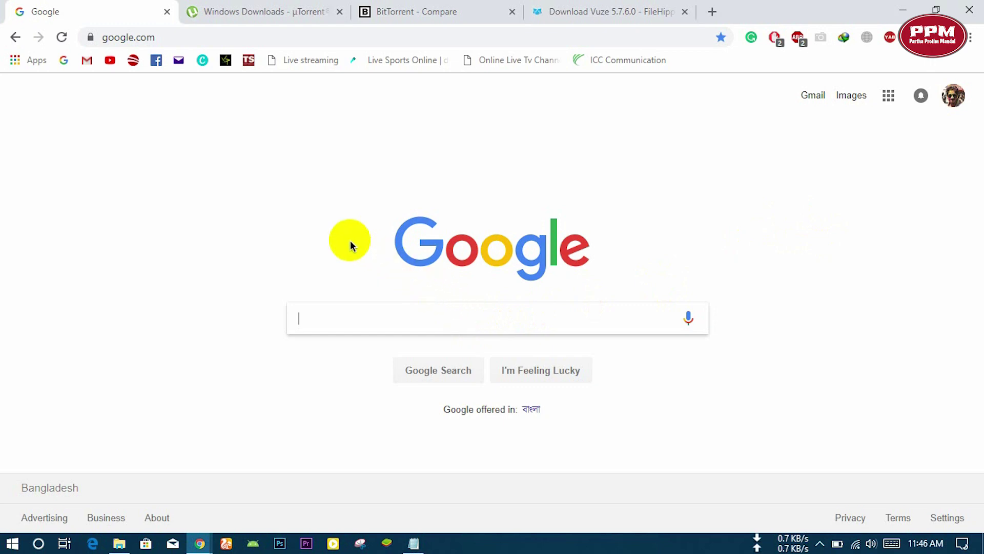
# Download the µTorrent Stable 3.5.4 Windows installer, cancelling the IDM duplicate-download prompt.
pyautogui.click(260, 11)
pyautogui.scroll(4, 369, 251)
pyautogui.scroll(3, 369, 251)
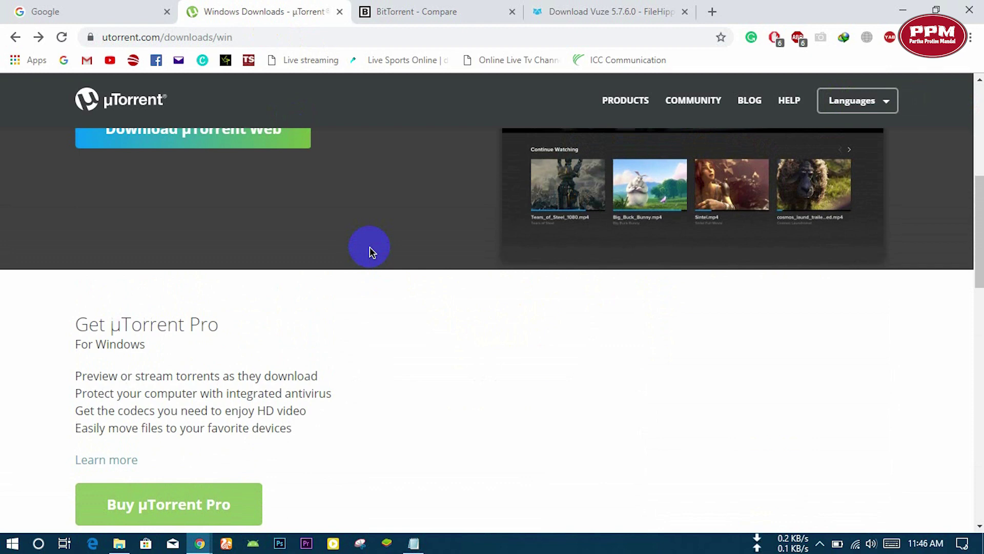
pyautogui.scroll(-4, 357, 217)
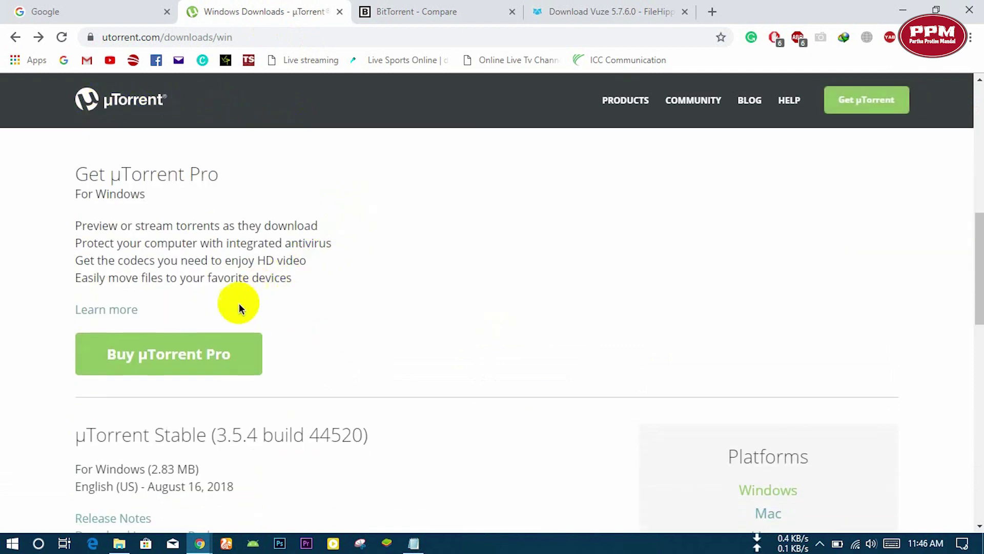
pyautogui.scroll(-5, 189, 330)
pyautogui.click(123, 302)
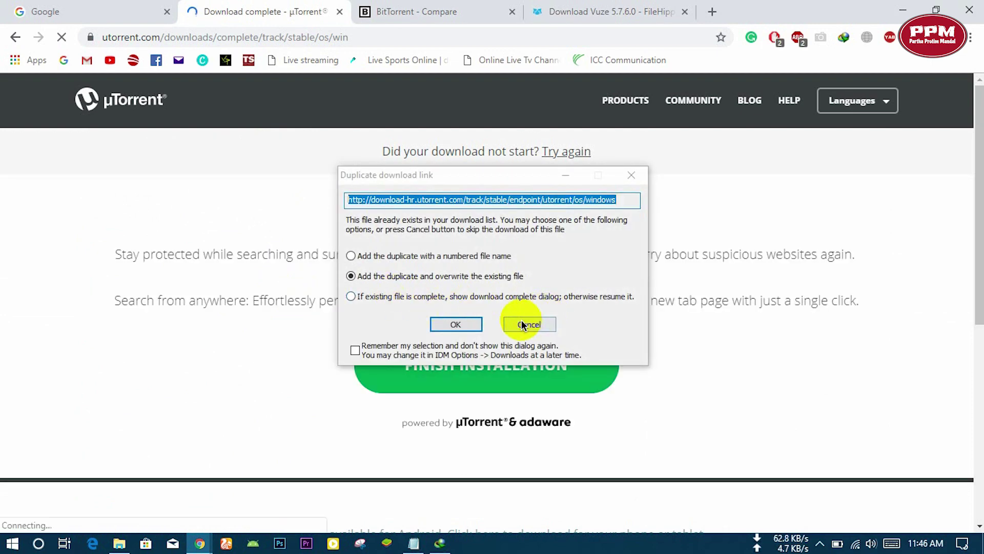
pyautogui.click(522, 325)
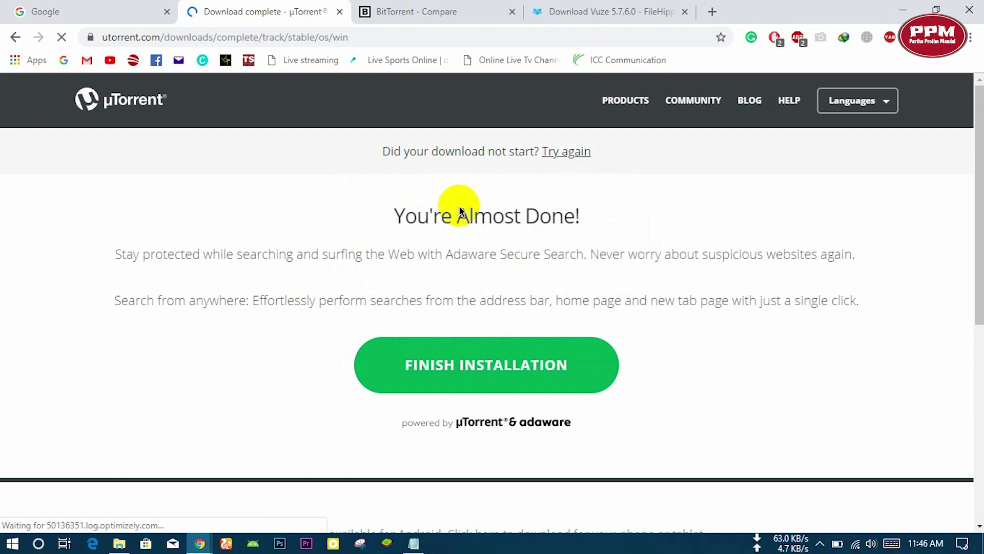
# Close the µTorrent tab and look over the BitTorrent plan comparison page.
pyautogui.click(340, 13)
pyautogui.scroll(-3, 774, 224)
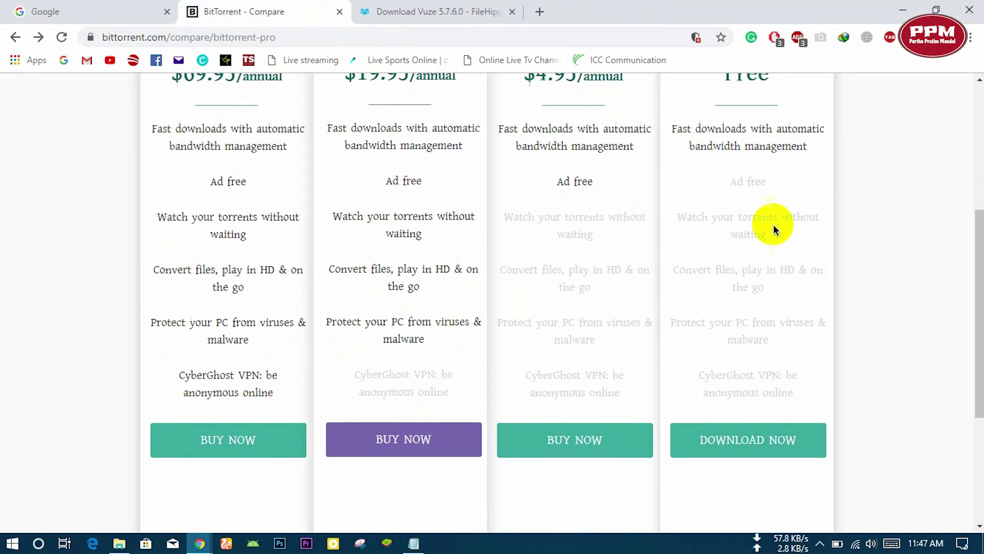
pyautogui.scroll(3, 736, 143)
pyautogui.click(730, 178)
pyautogui.moveTo(729, 179); pyautogui.dragTo(773, 209)
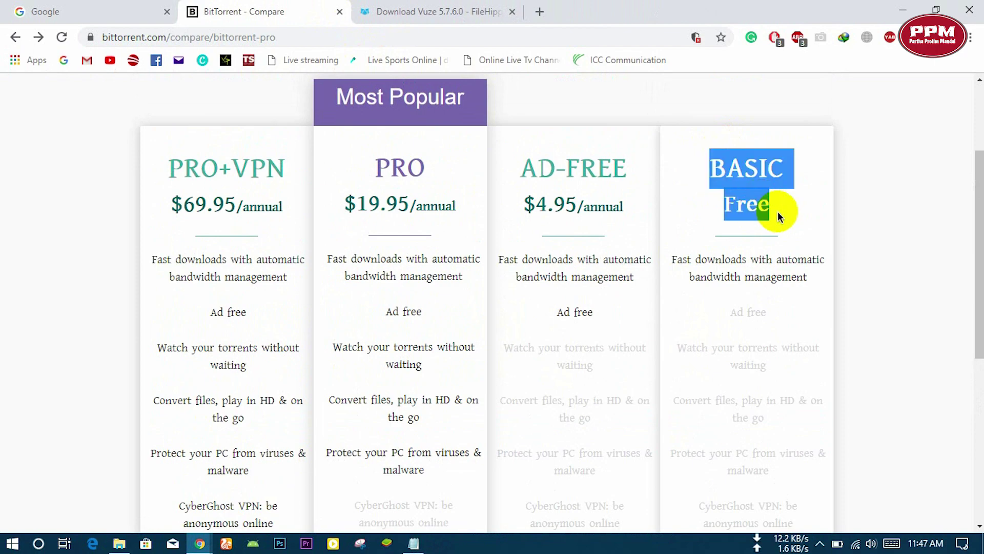
pyautogui.click(747, 209)
pyautogui.scroll(-4, 747, 210)
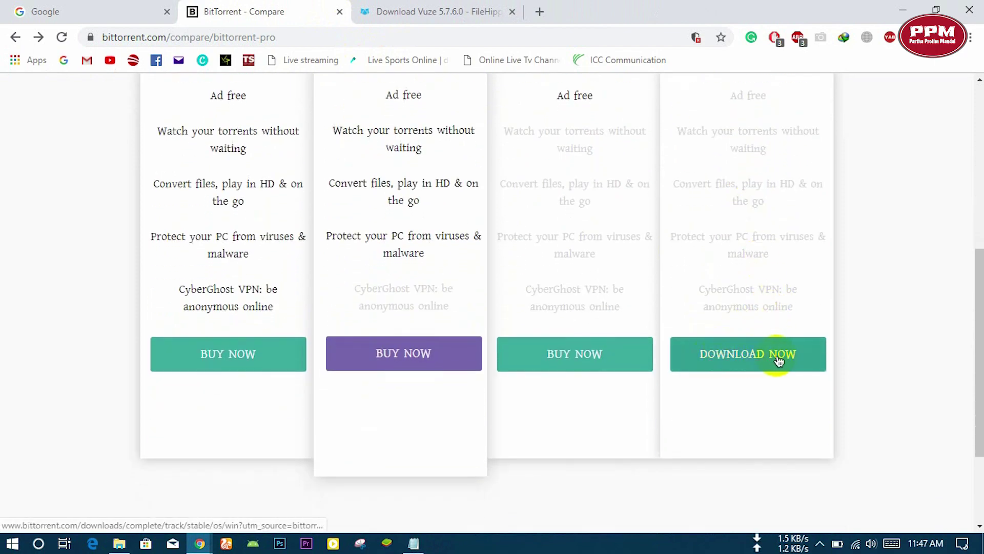
pyautogui.scroll(7, 758, 349)
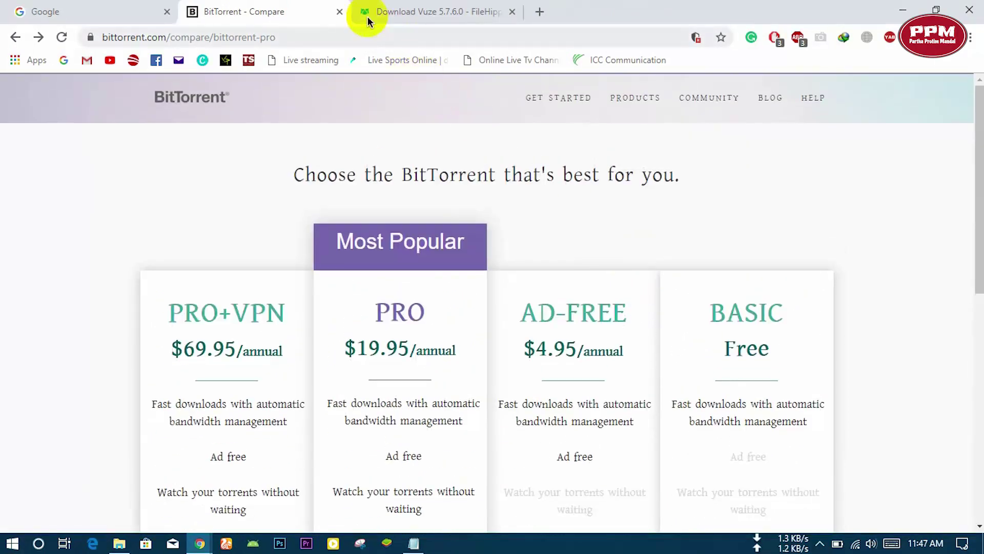
# View the Vuze 5.7.6.0 page on FileHippo, then return to the BitTorrent plans.
pyautogui.click(365, 13)
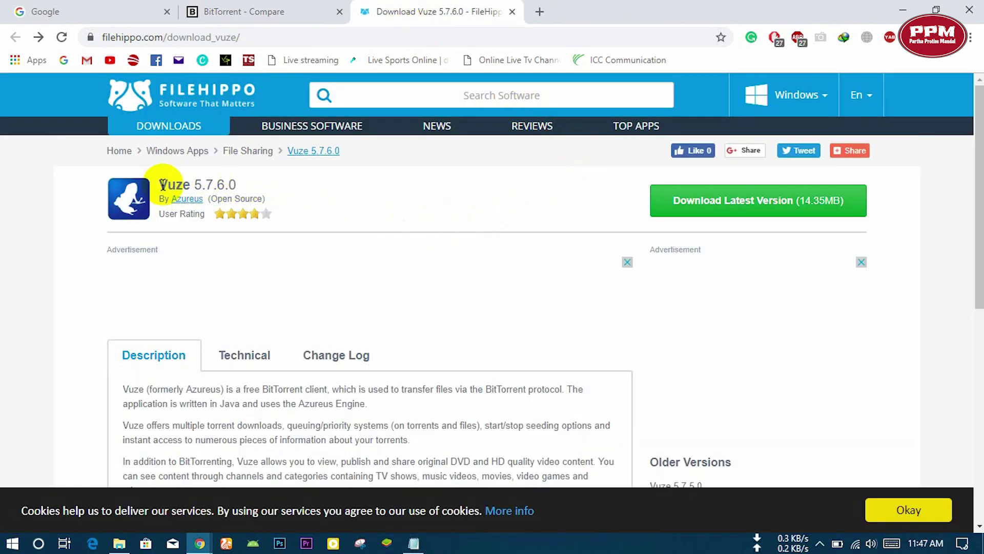
pyautogui.moveTo(160, 186); pyautogui.dragTo(246, 188)
pyautogui.click(259, 183)
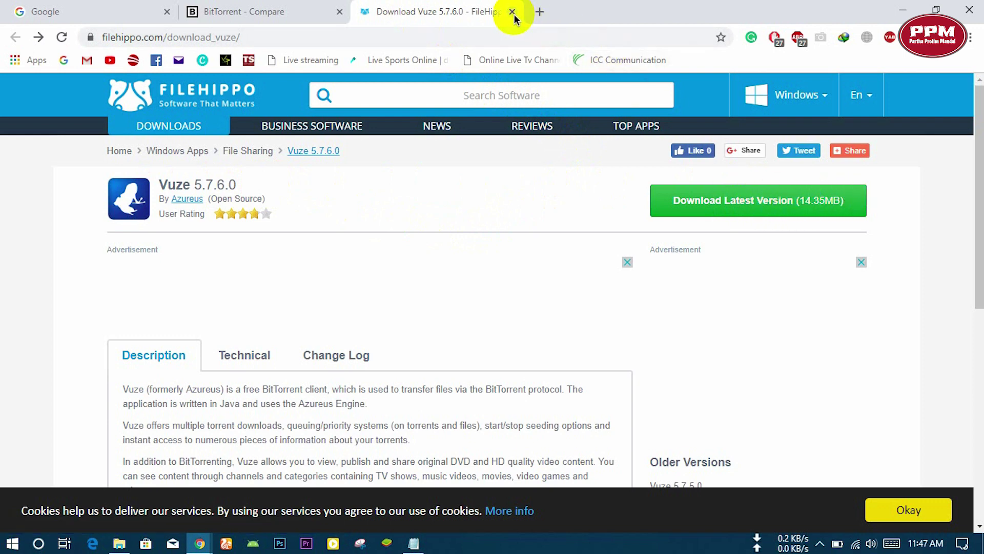
pyautogui.click(262, 11)
pyautogui.scroll(-2, 666, 154)
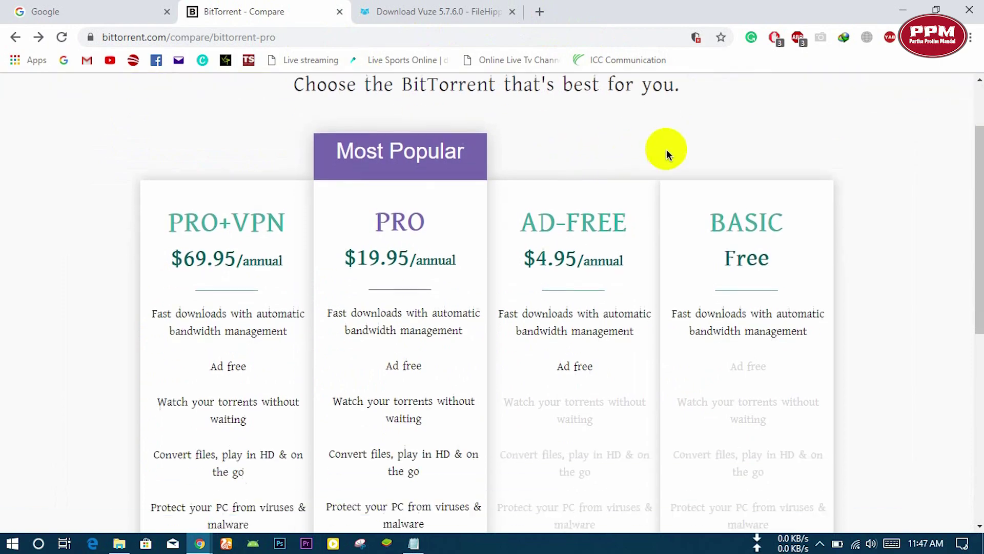
# Minimize Chrome and run uTorrent.exe from D:\Torrent Downloader in File Explorer.
pyautogui.click(902, 10)
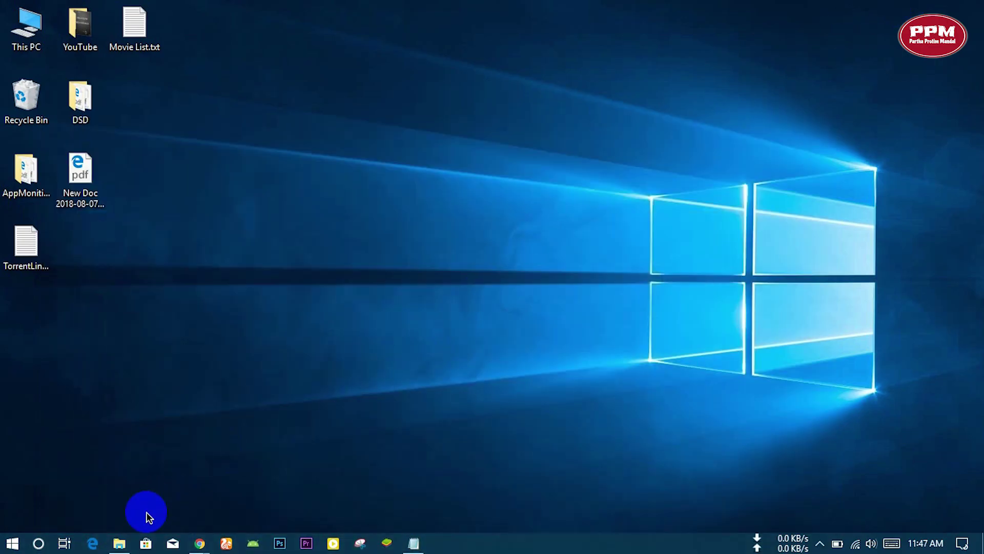
pyautogui.click(119, 542)
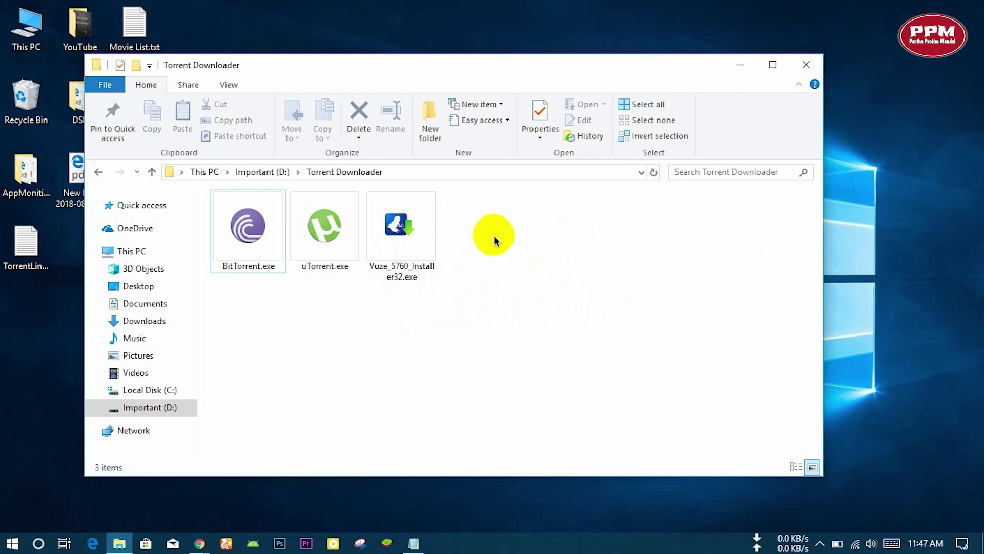
pyautogui.click(507, 266)
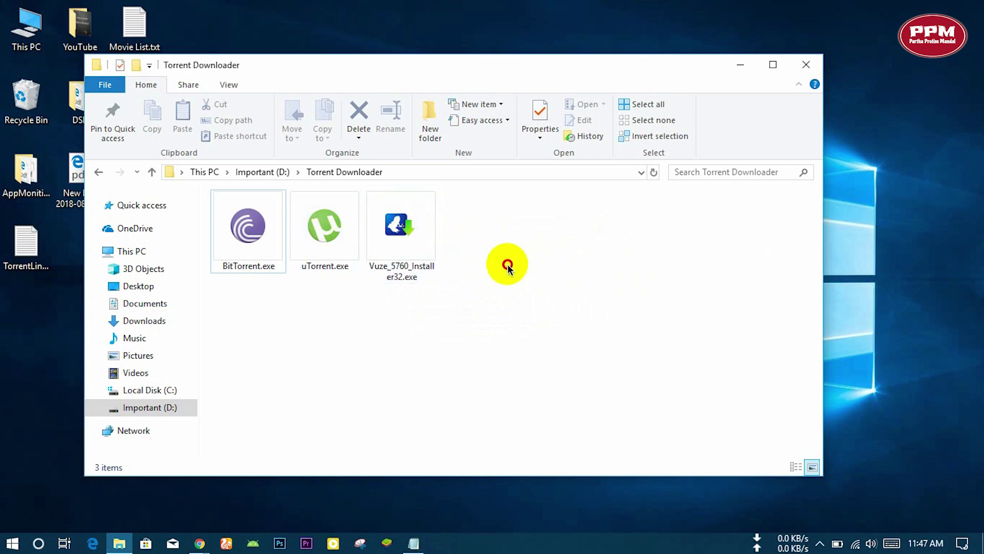
pyautogui.click(322, 235)
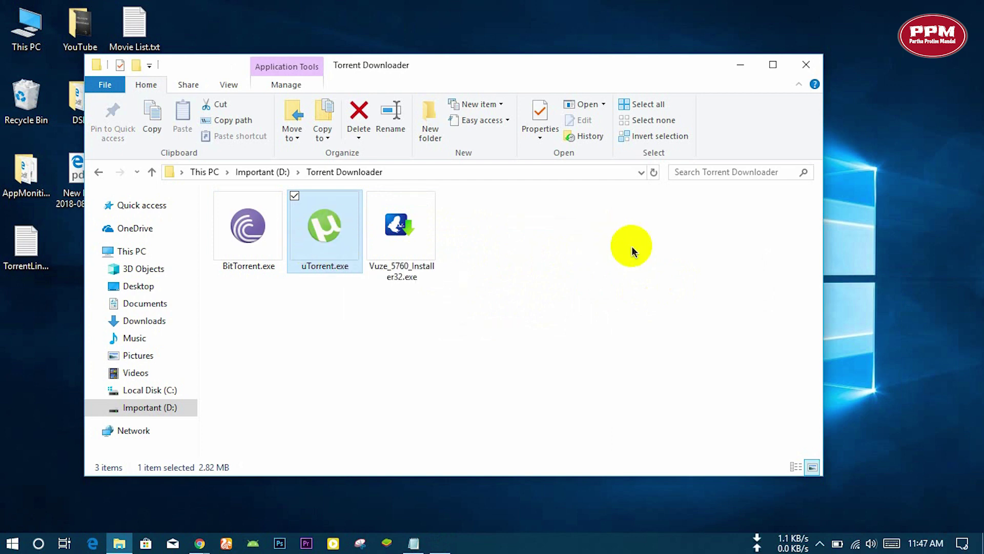
pyautogui.press('Return')
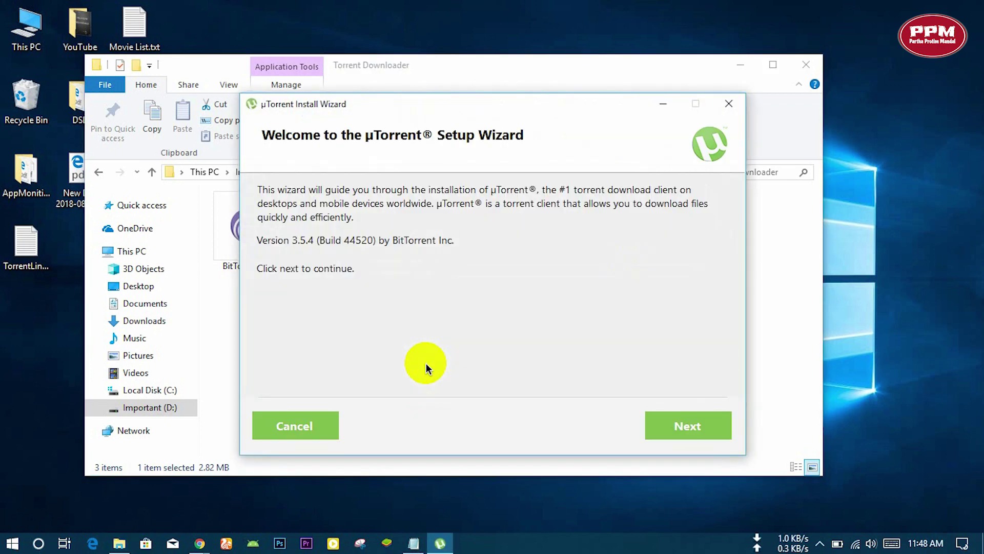
# Install uTorrent 3.5.4, declining the Avast offer and keeping all three shortcut options.
pyautogui.click(681, 433)
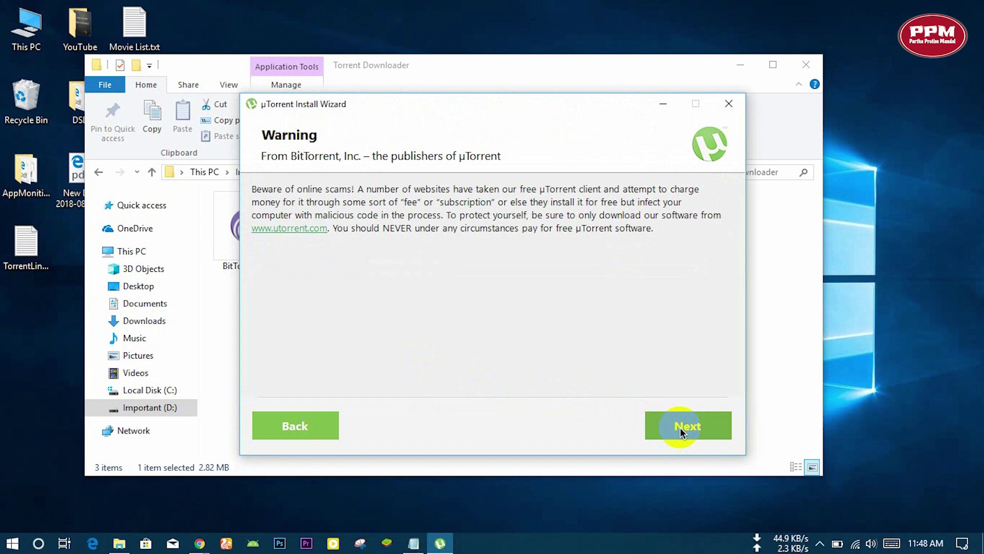
pyautogui.click(681, 429)
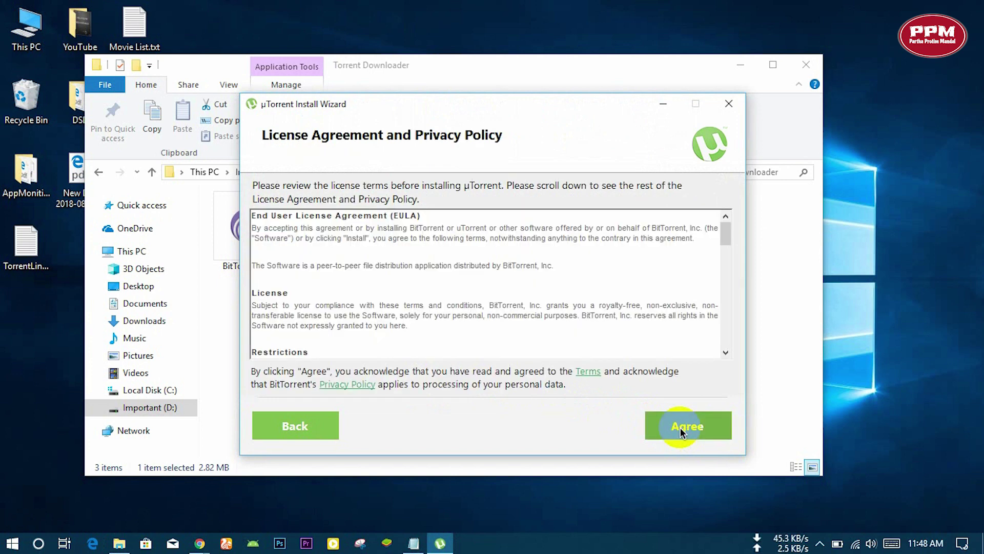
pyautogui.click(681, 426)
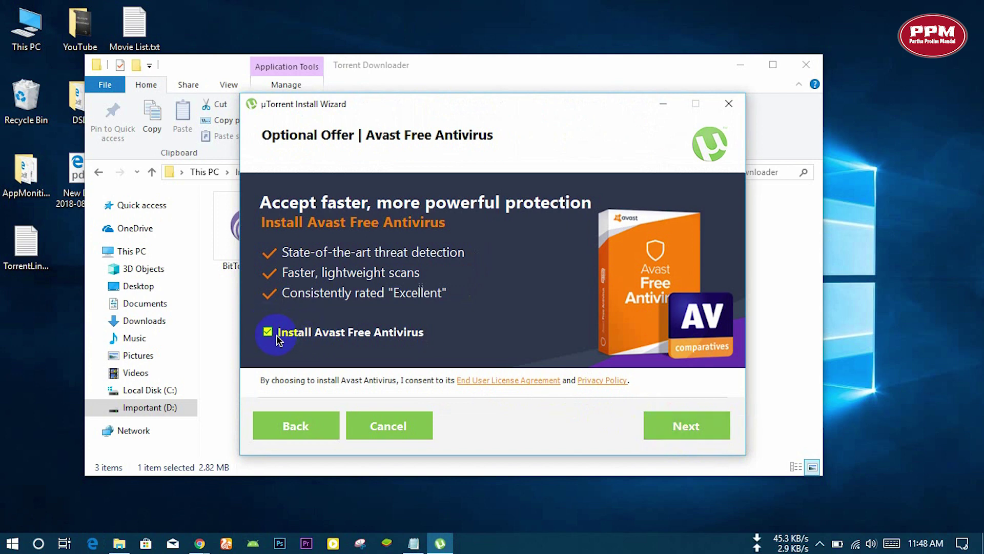
pyautogui.click(683, 427)
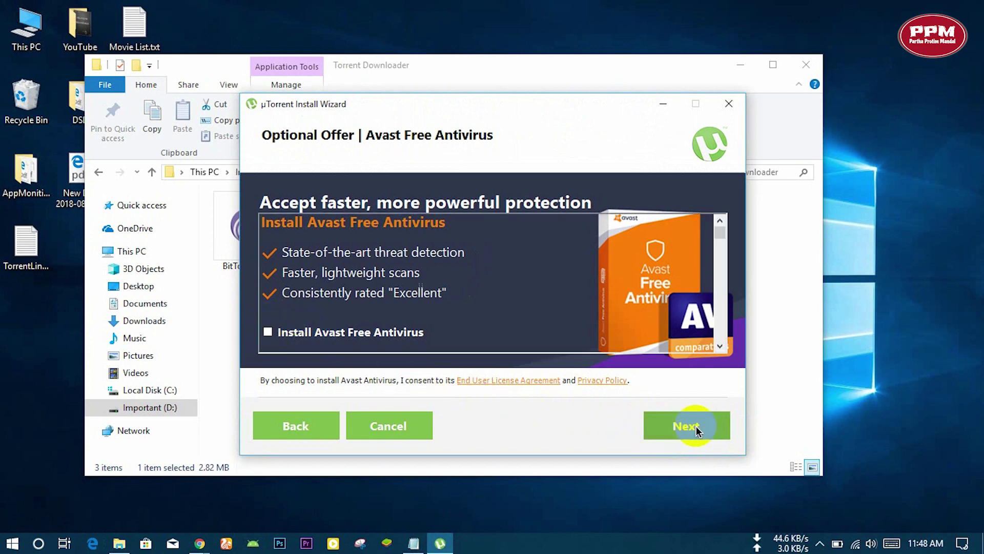
pyautogui.click(696, 429)
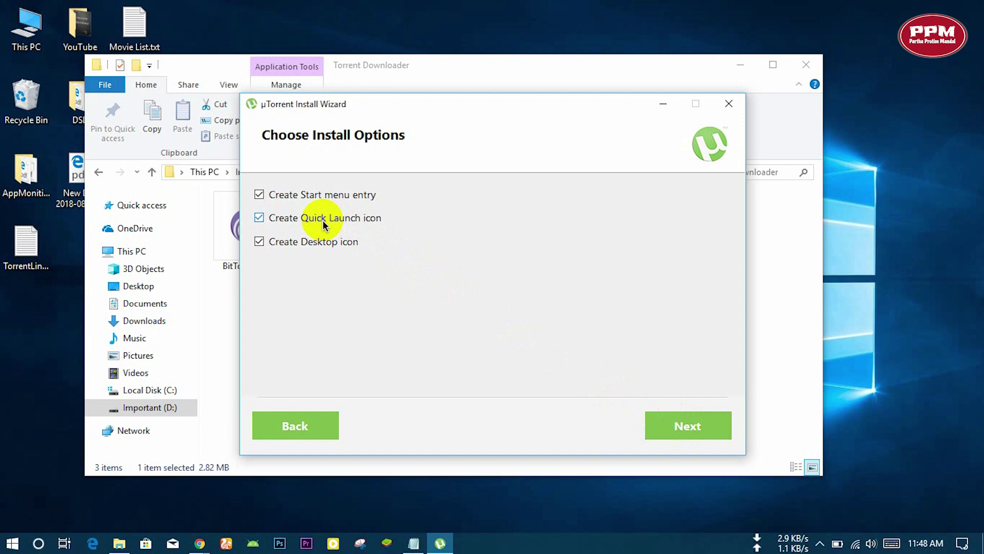
pyautogui.click(674, 425)
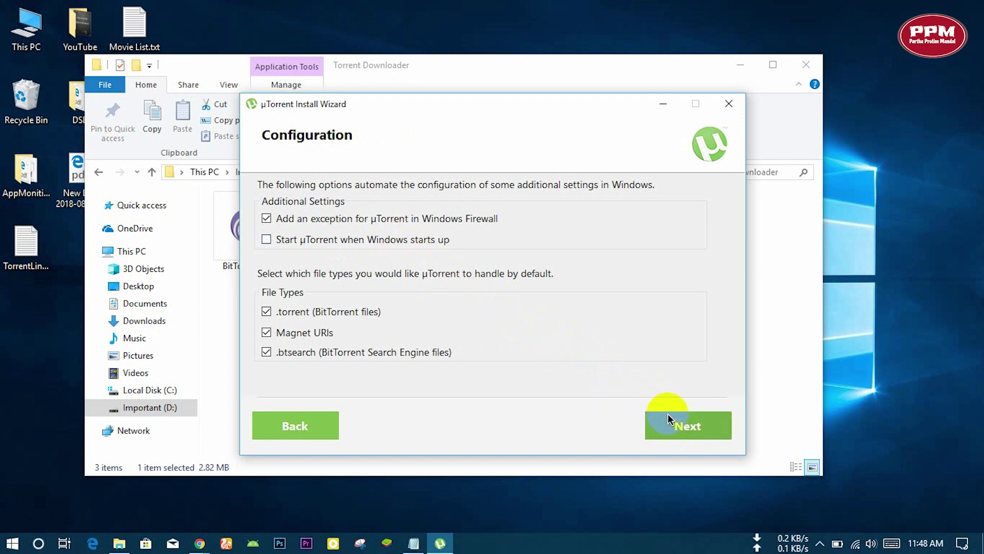
pyautogui.click(681, 426)
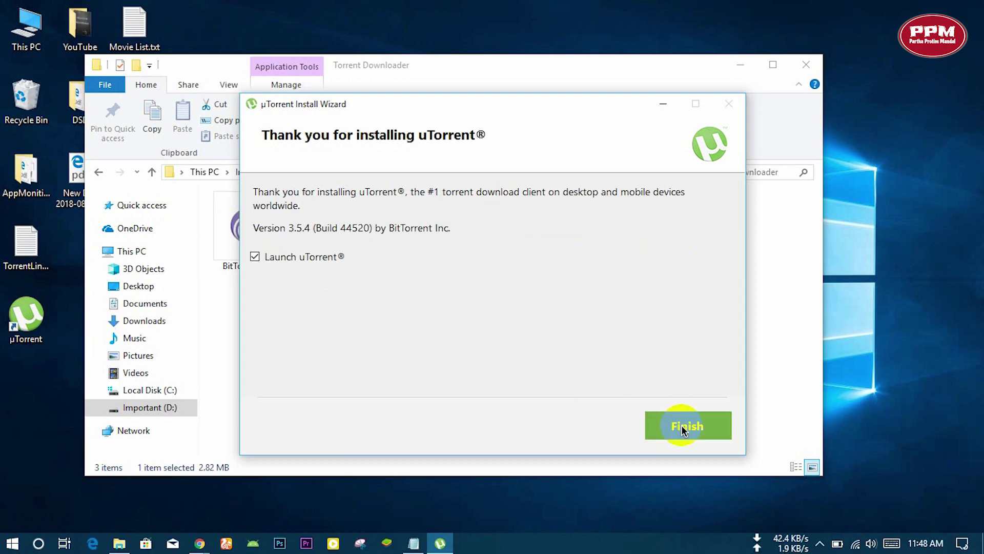
pyautogui.click(691, 425)
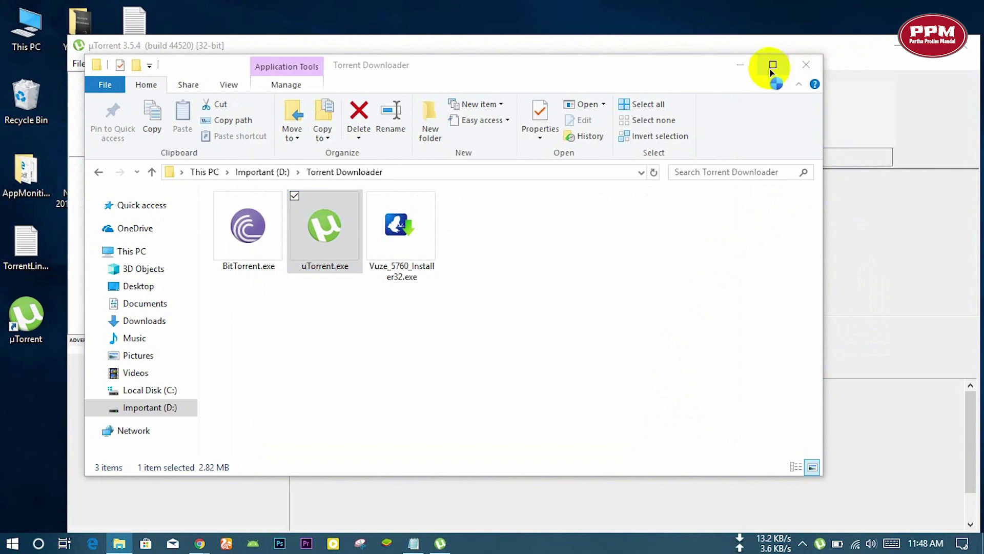
# Check uTorrent's empty torrent list, minimize it, and refresh the desktop.
pyautogui.click(744, 64)
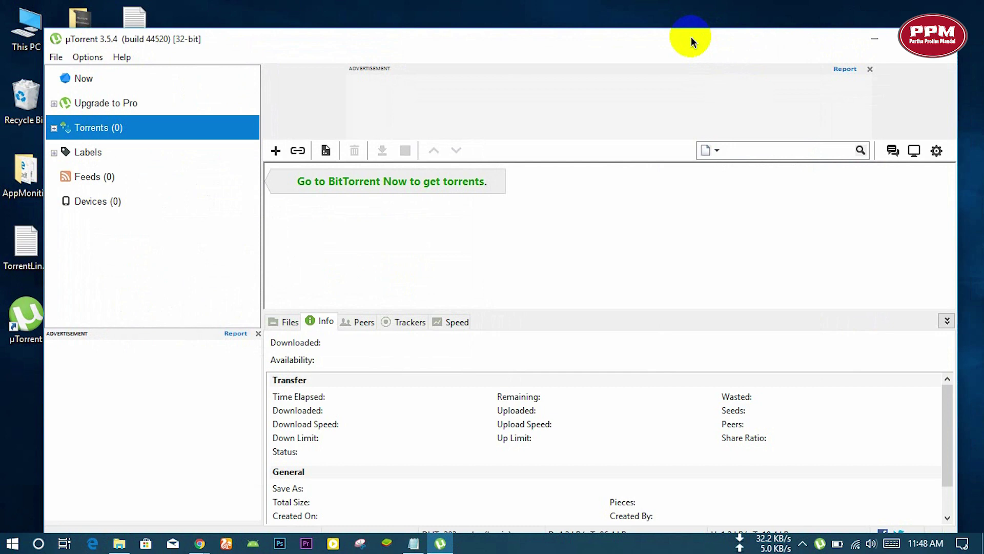
pyautogui.moveTo(683, 31); pyautogui.dragTo(669, 6)
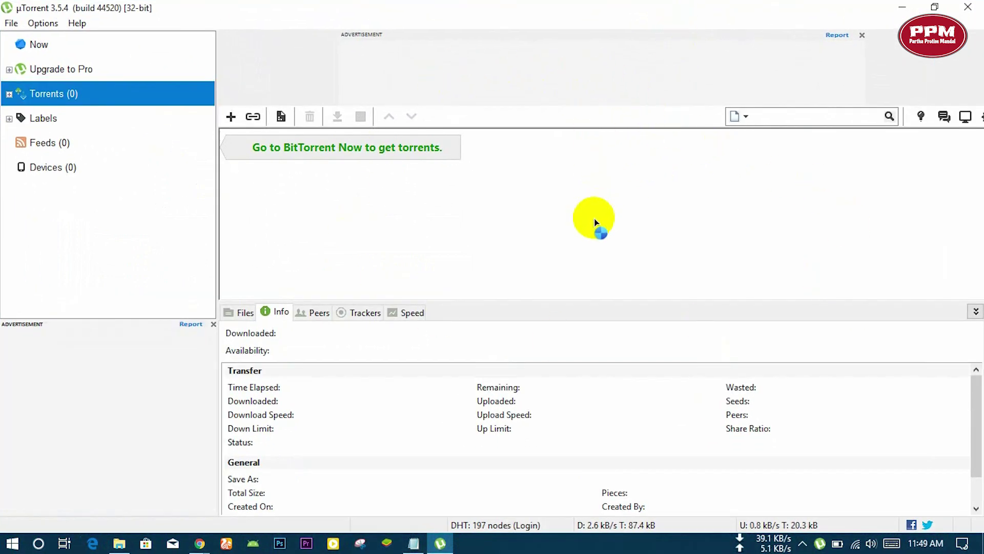
pyautogui.scroll(-1, 601, 382)
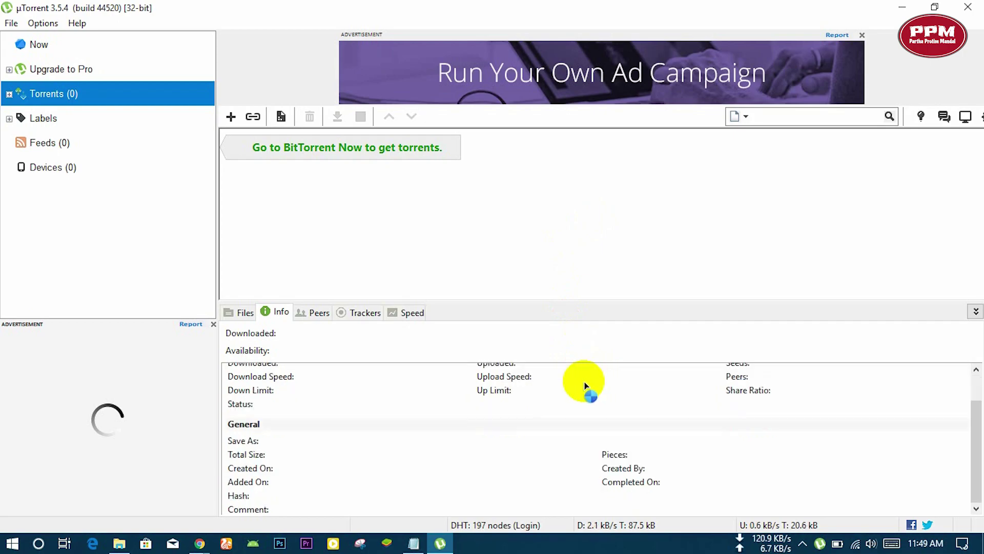
pyautogui.click(905, 7)
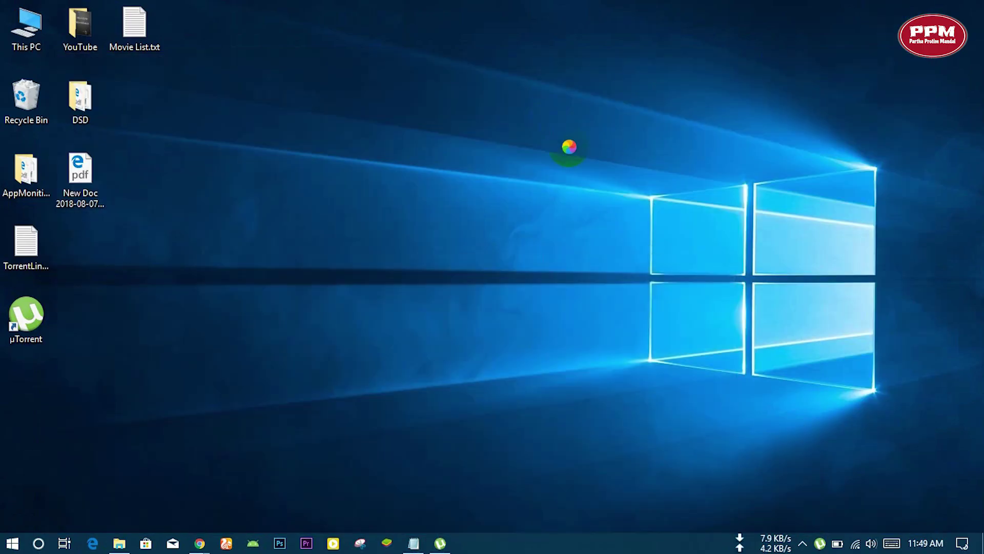
pyautogui.rightClick(545, 115)
pyautogui.click(576, 156)
pyautogui.click(473, 278)
pyautogui.click(414, 543)
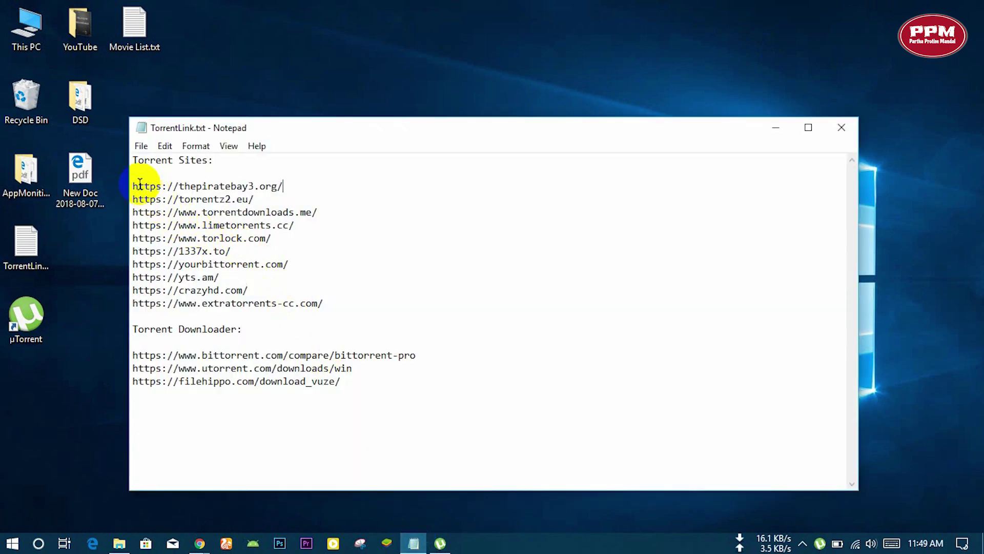
pyautogui.moveTo(131, 186); pyautogui.dragTo(334, 305)
pyautogui.click(358, 290)
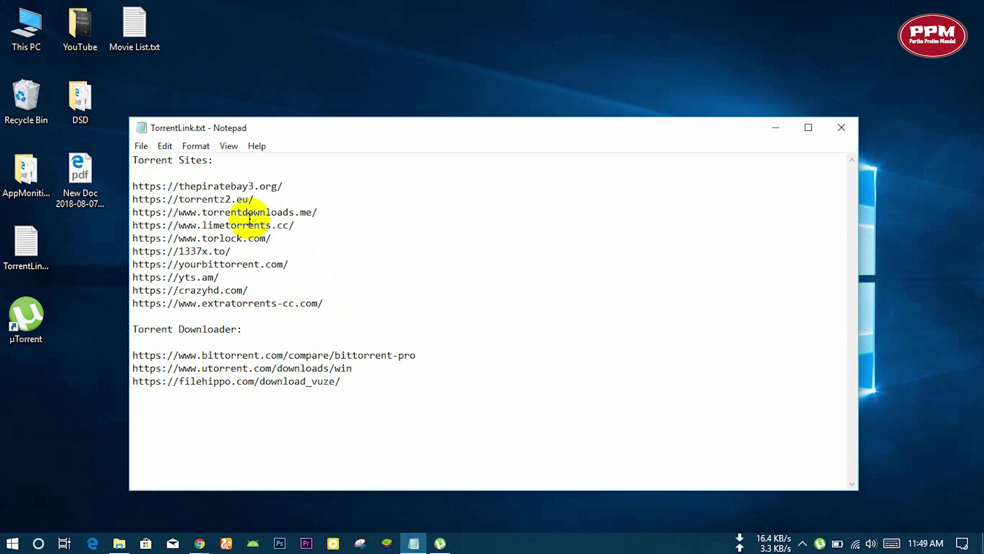
pyautogui.moveTo(284, 186); pyautogui.dragTo(131, 183)
pyautogui.rightClick(194, 186)
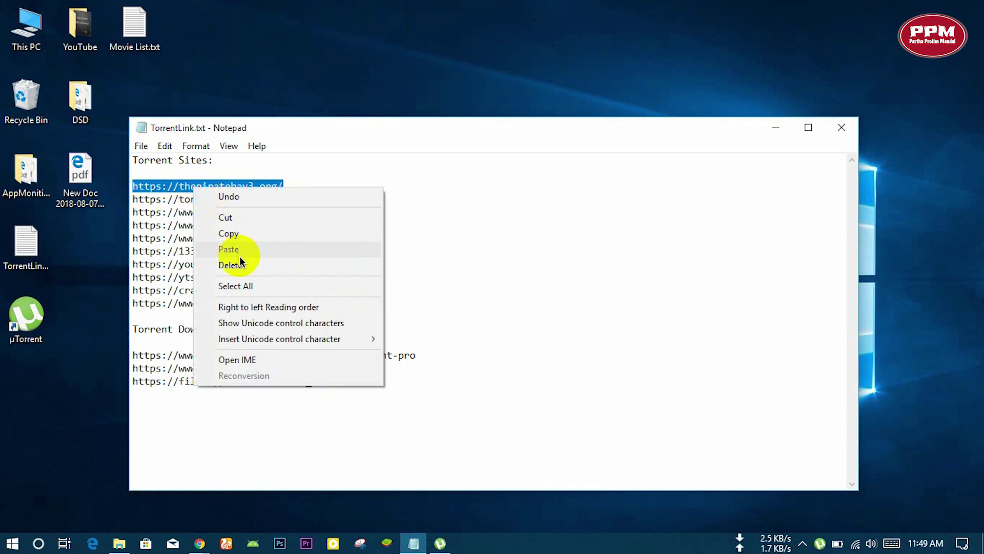
pyautogui.click(232, 234)
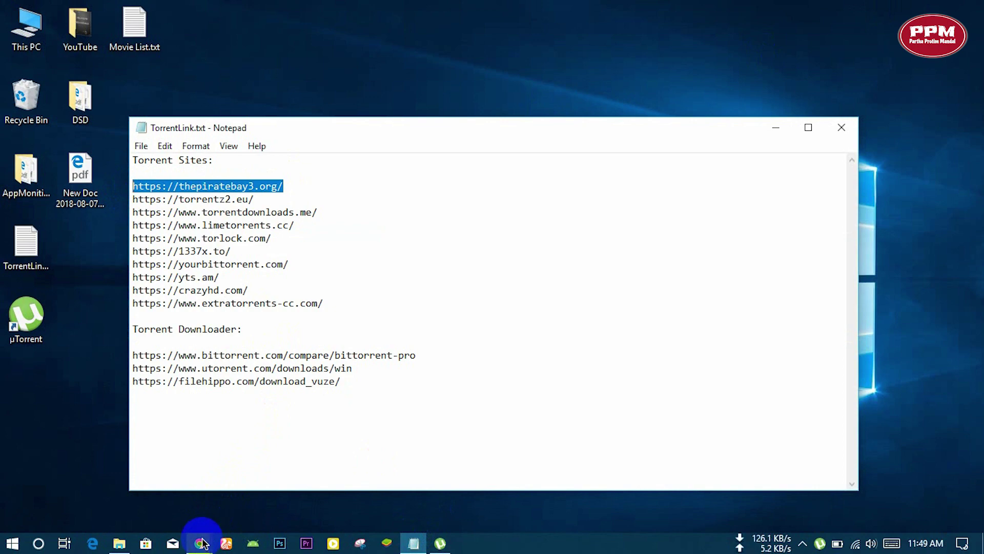
# Open thepiratebay3.org in a new Chrome tab using the copied address.
pyautogui.moveTo(201, 543)
pyautogui.click(154, 509)
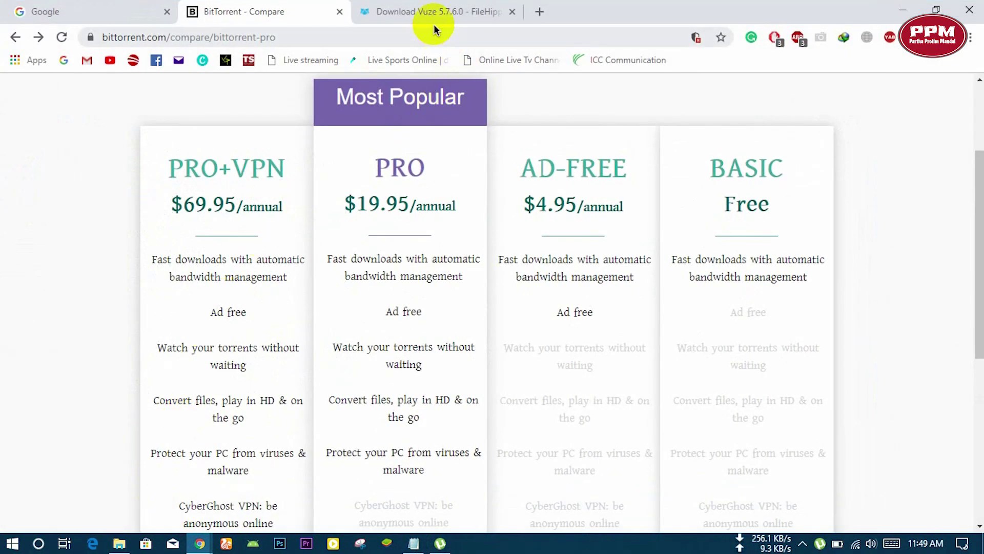
pyautogui.click(541, 11)
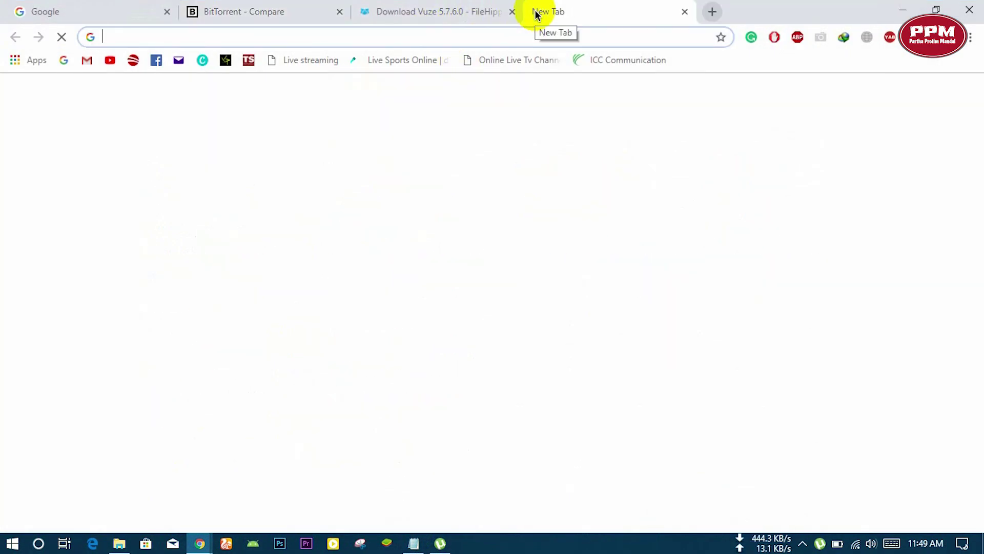
pyautogui.hotkey('ctrl', 'v')
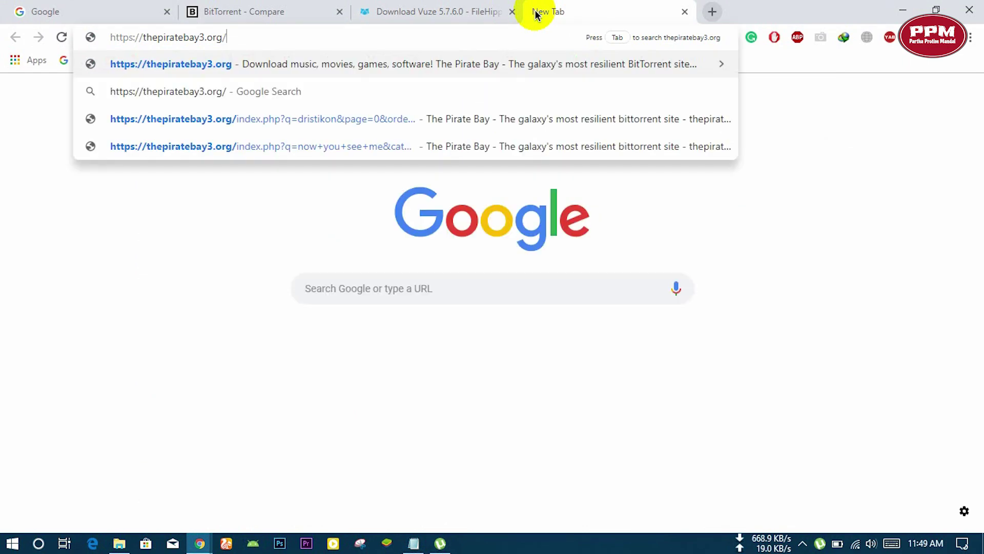
pyautogui.press('Return')
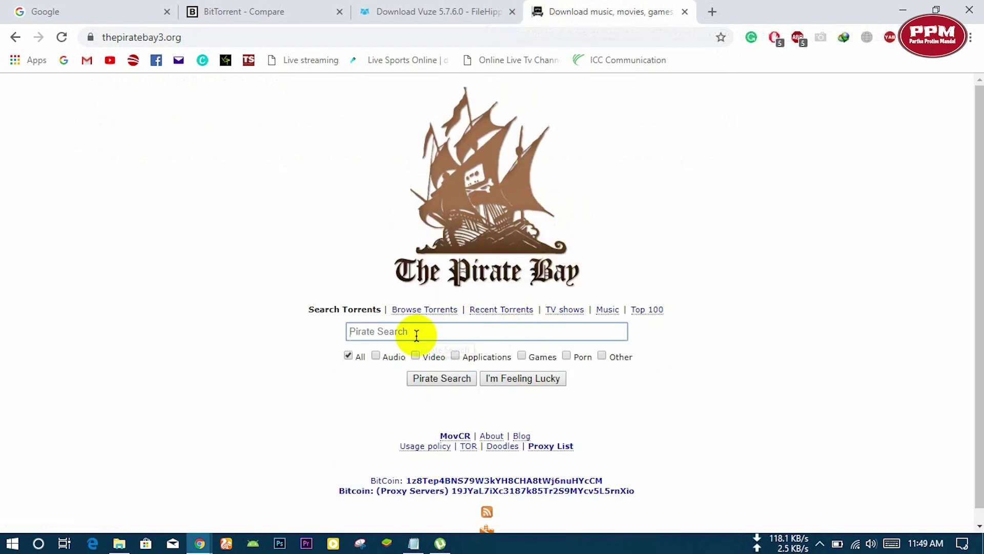
# Search The Pirate Bay for 'Deadpool 2'.
pyautogui.click(389, 332)
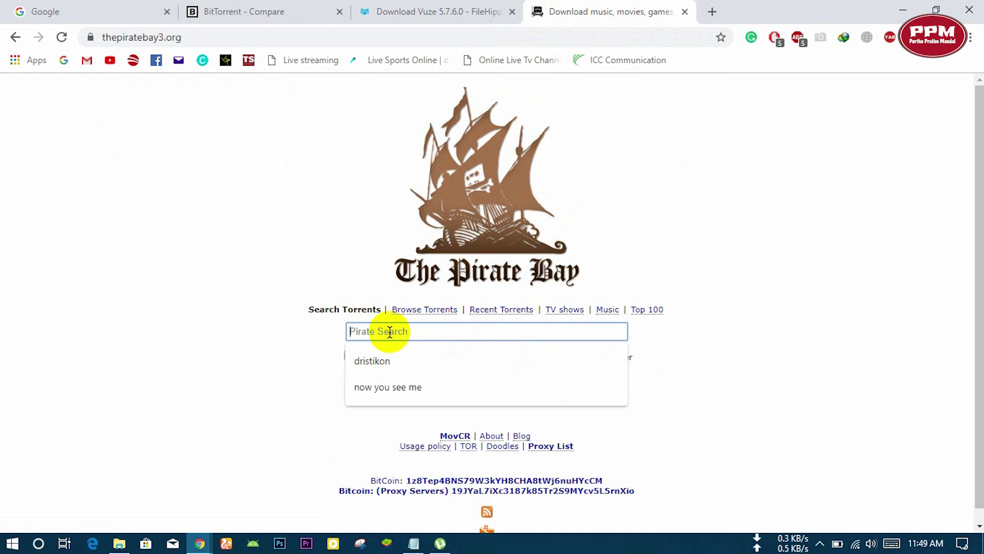
pyautogui.write('Deadpool 2')
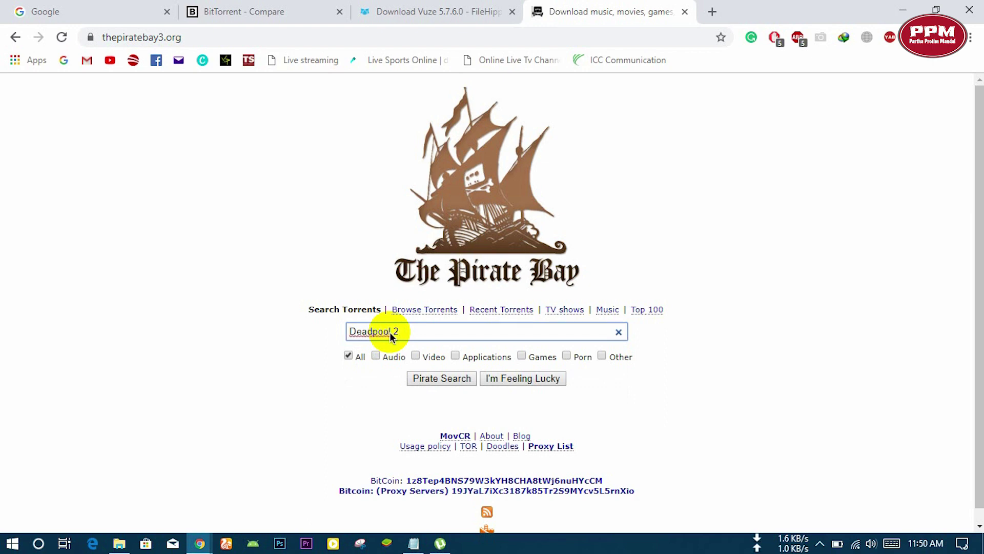
pyautogui.press('Return')
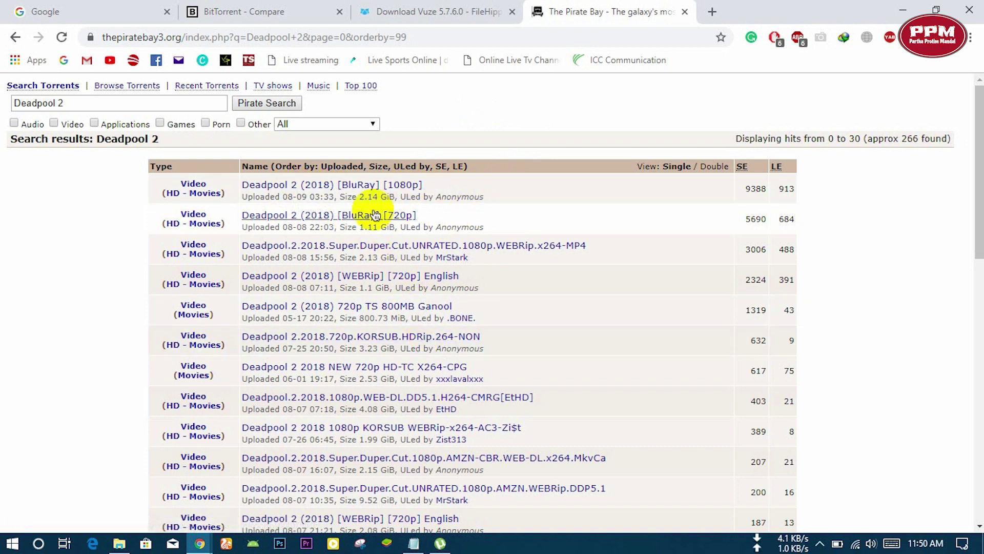
# Open the Deadpool 2 (2018) [BluRay] [1080p] result and request its magnet link.
pyautogui.scroll(-5, 330, 318)
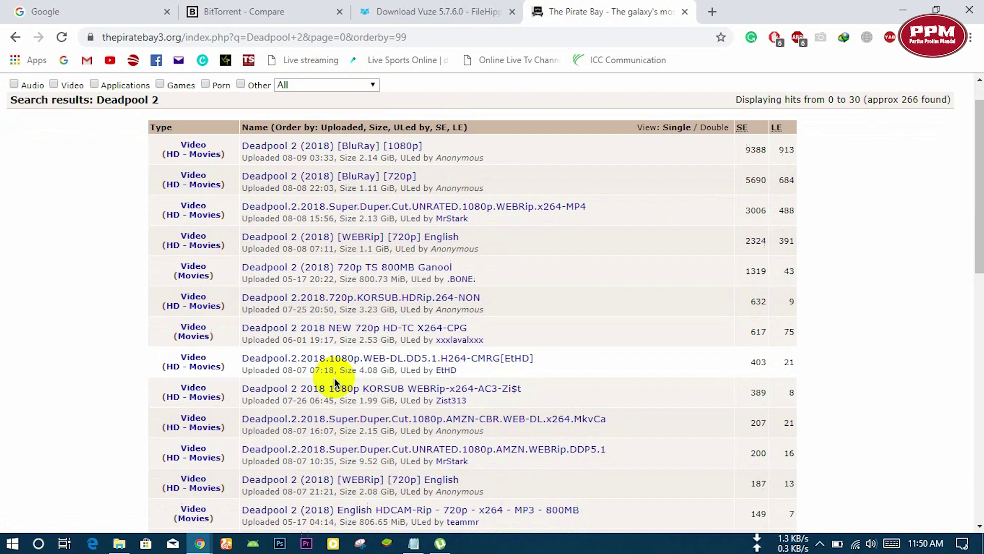
pyautogui.scroll(-8, 330, 318)
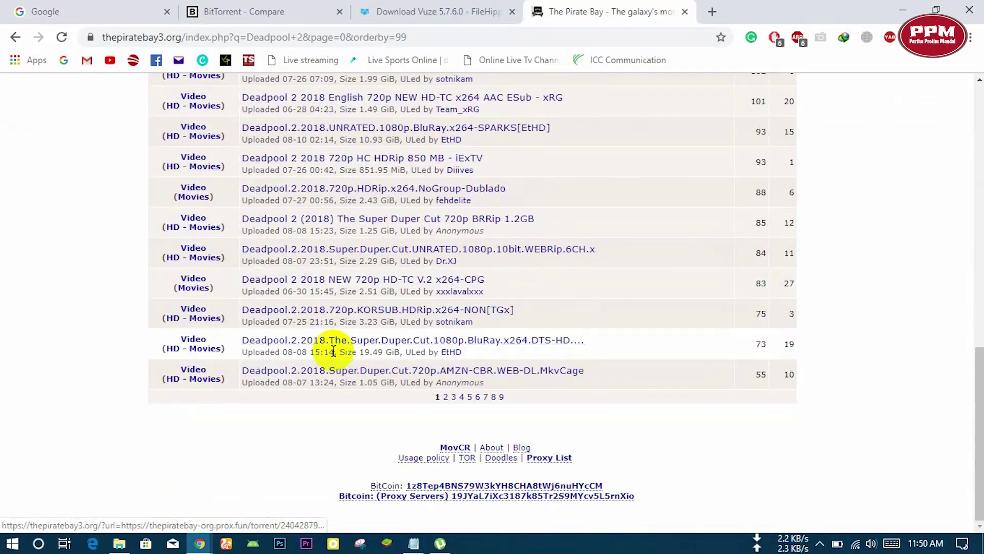
pyautogui.scroll(7, 331, 390)
pyautogui.scroll(6, 333, 349)
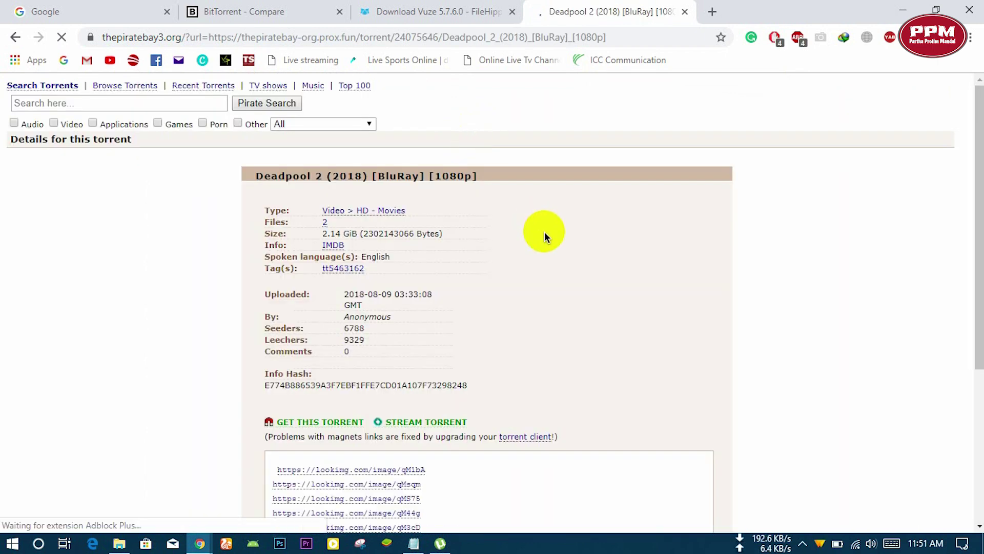
pyautogui.scroll(-3, 544, 231)
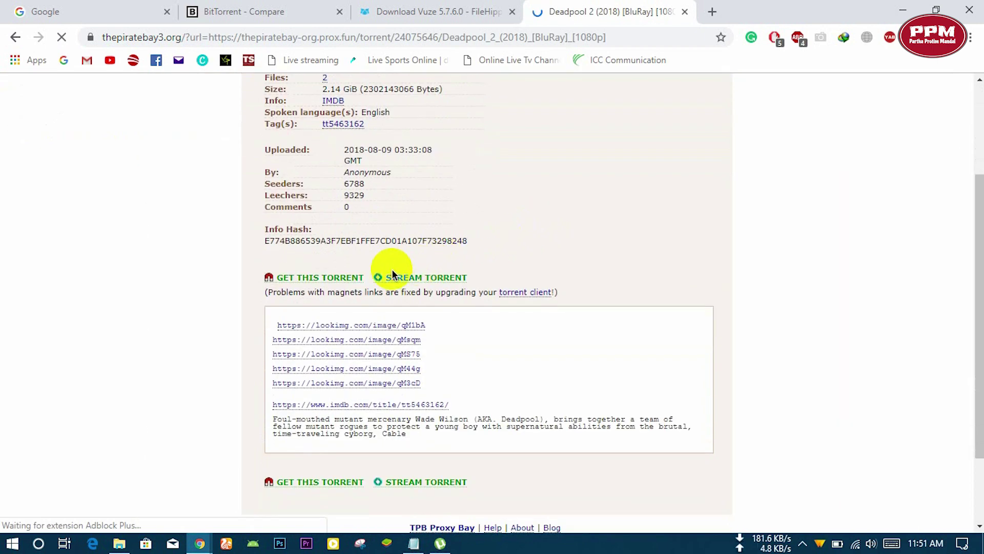
pyautogui.click(314, 279)
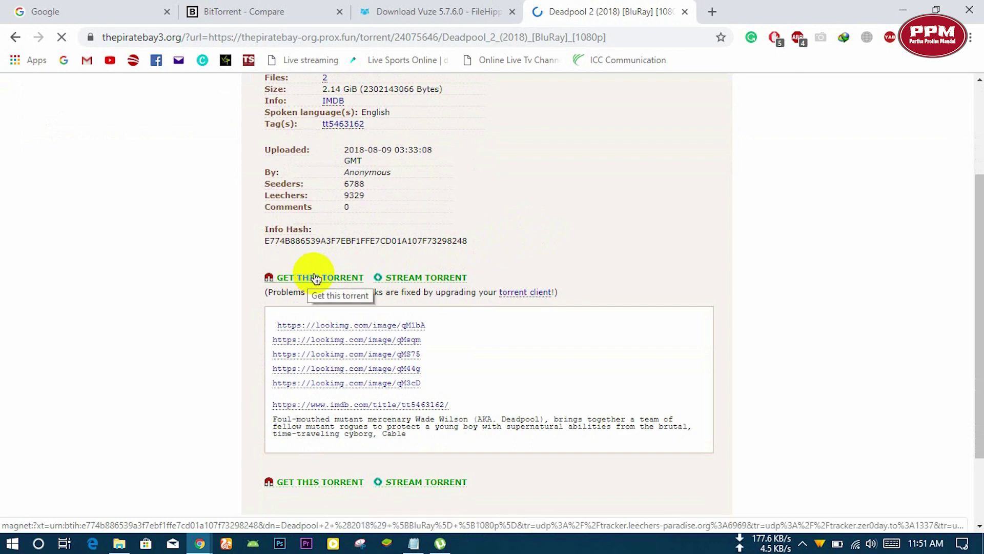
pyautogui.click(313, 278)
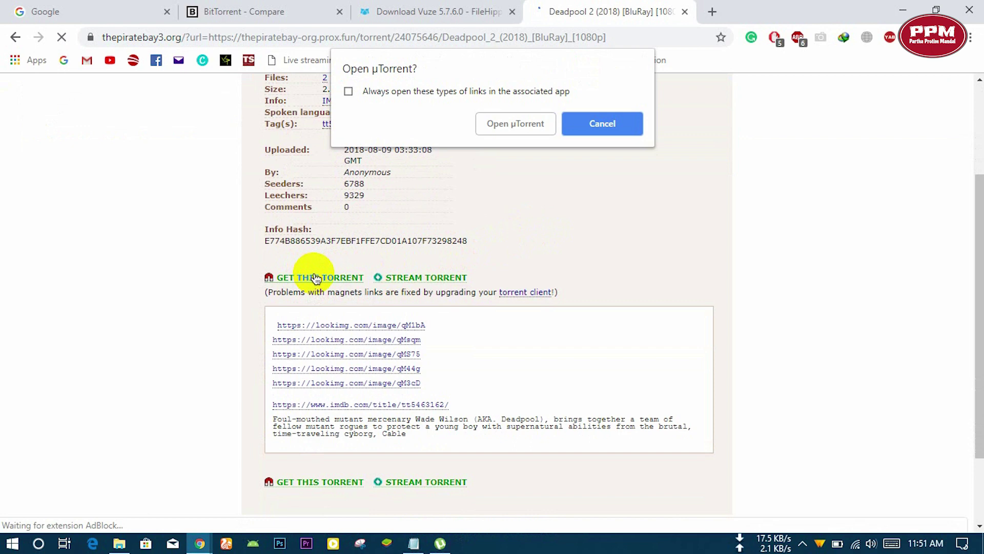
# Add the Deadpool 2 1080p torrent in µTorrent, saving it to the Desktop.
pyautogui.click(500, 123)
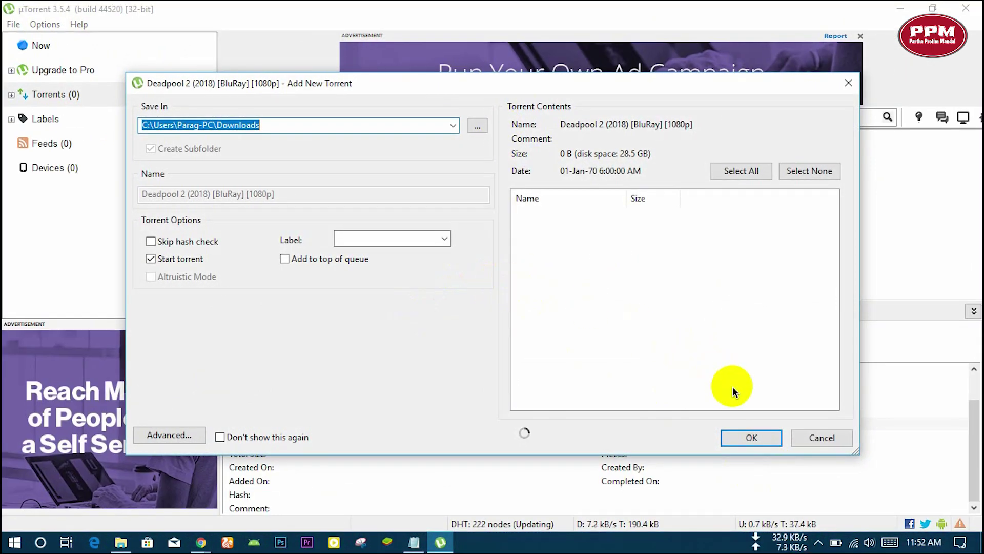
pyautogui.click(476, 125)
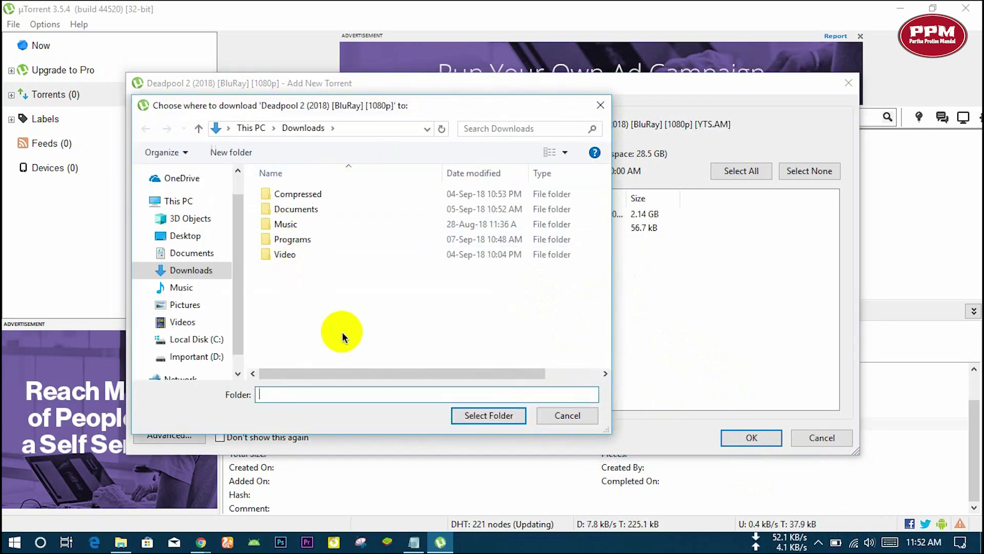
pyautogui.click(187, 241)
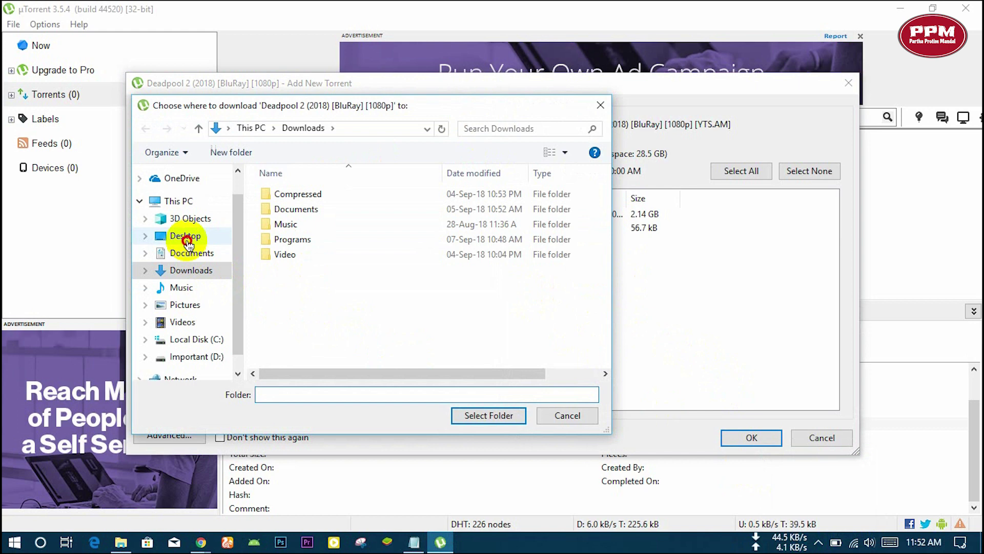
pyautogui.click(484, 414)
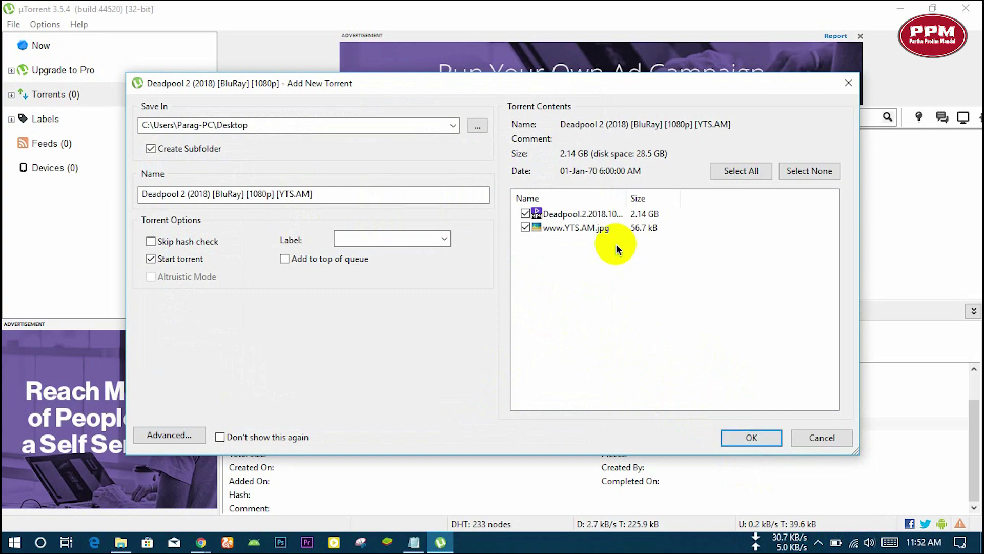
pyautogui.click(760, 439)
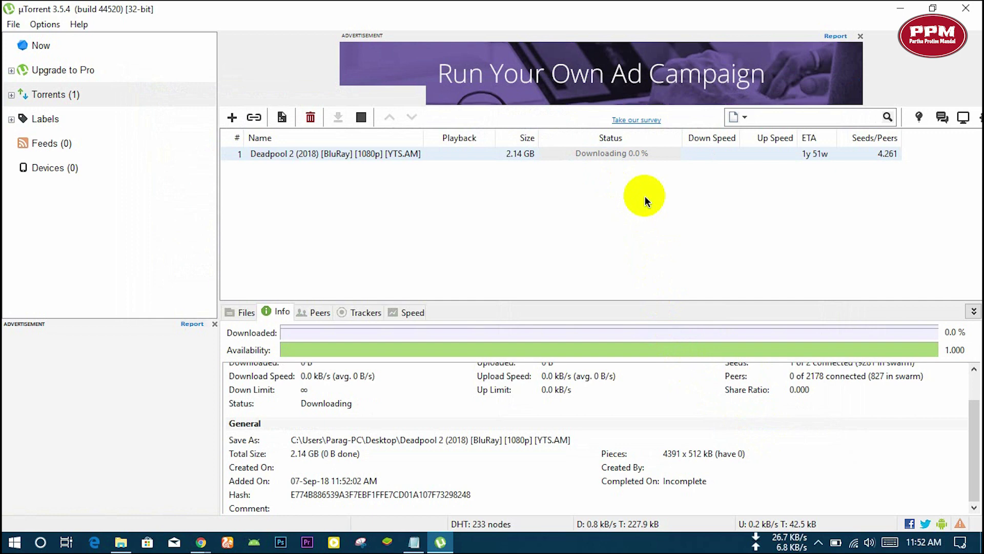
# Watch the Deadpool 2 download climb to 2.9% (64.6 MB of 2.14 GB), about 50 minutes left.
pyautogui.scroll(1, 602, 402)
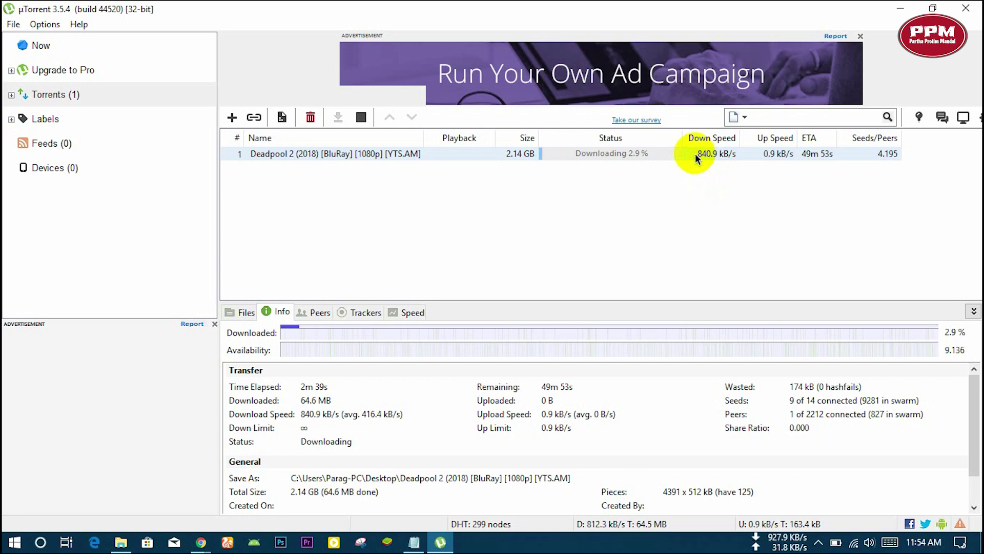
# Search The Pirate Bay for 'office 2016' and open the MICROSOFT Office PRO Plus 2016 result.
pyautogui.click(899, 9)
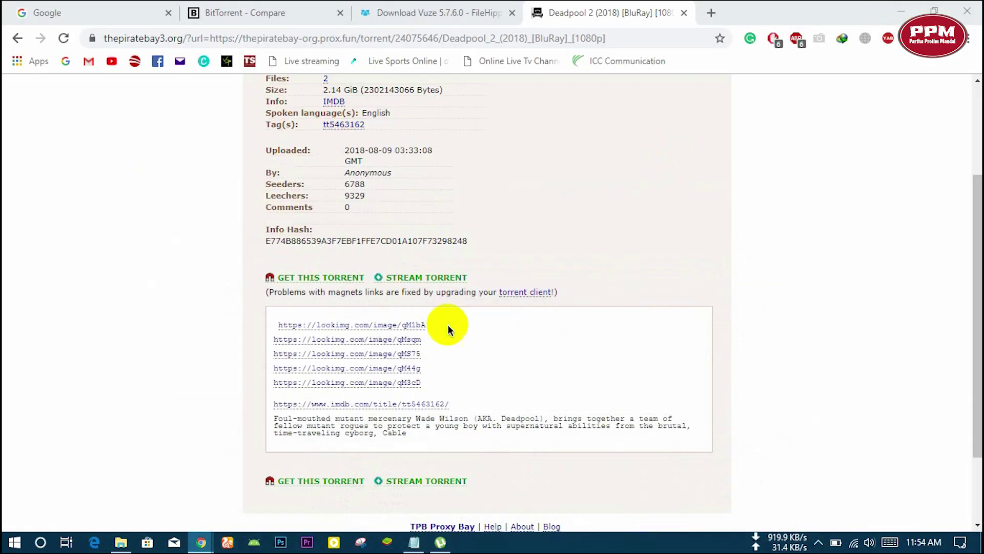
pyautogui.scroll(3, 148, 245)
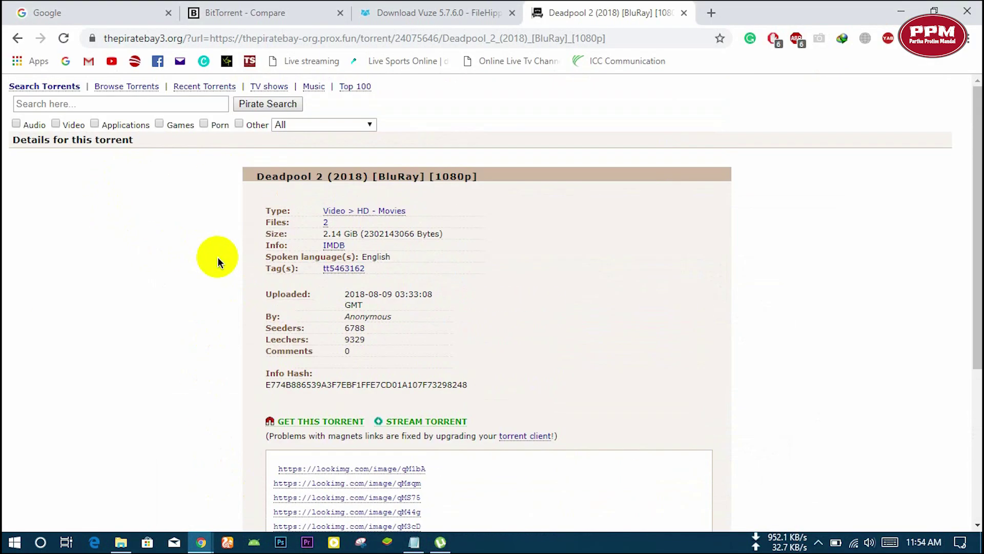
pyautogui.click(91, 102)
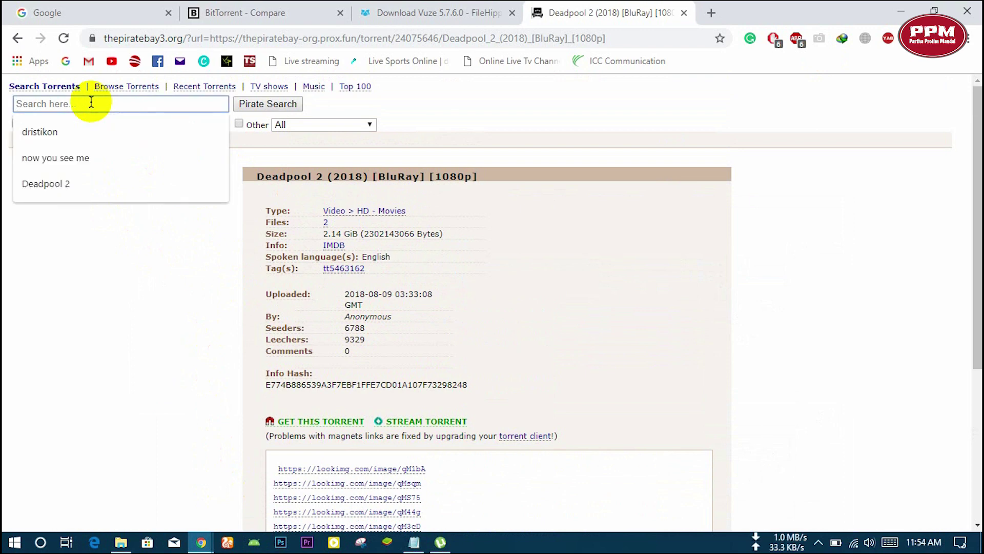
pyautogui.write('o')
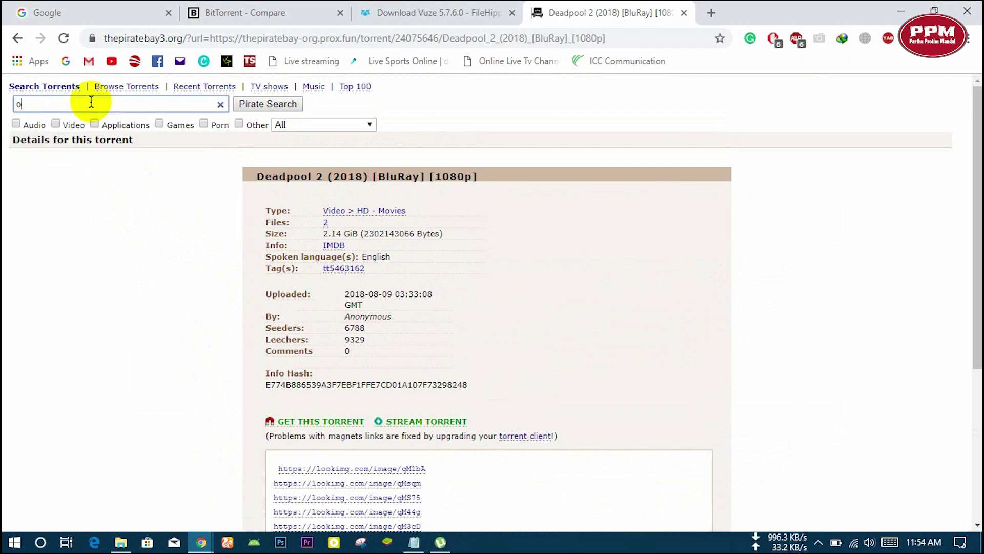
pyautogui.write('ffice 2016')
pyautogui.press('Return')
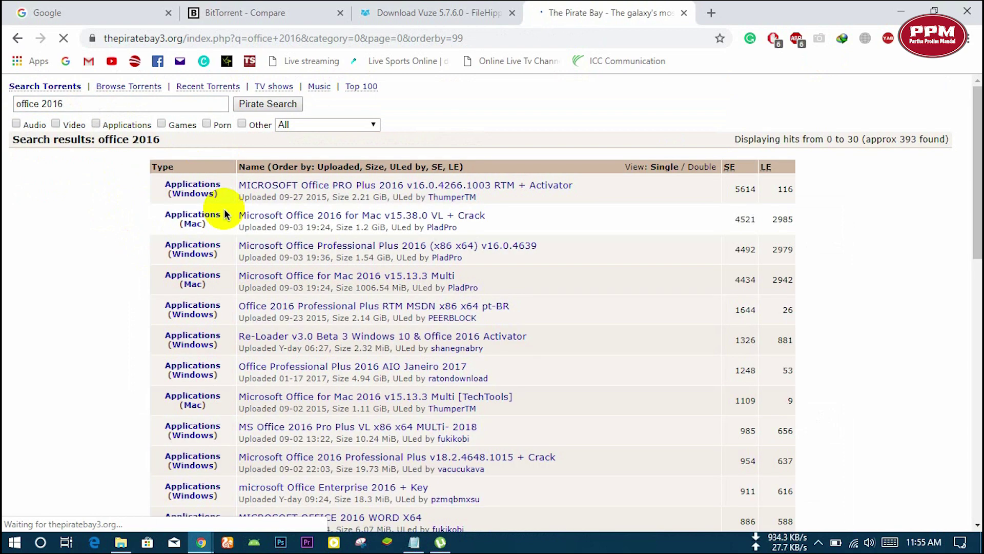
pyautogui.click(461, 185)
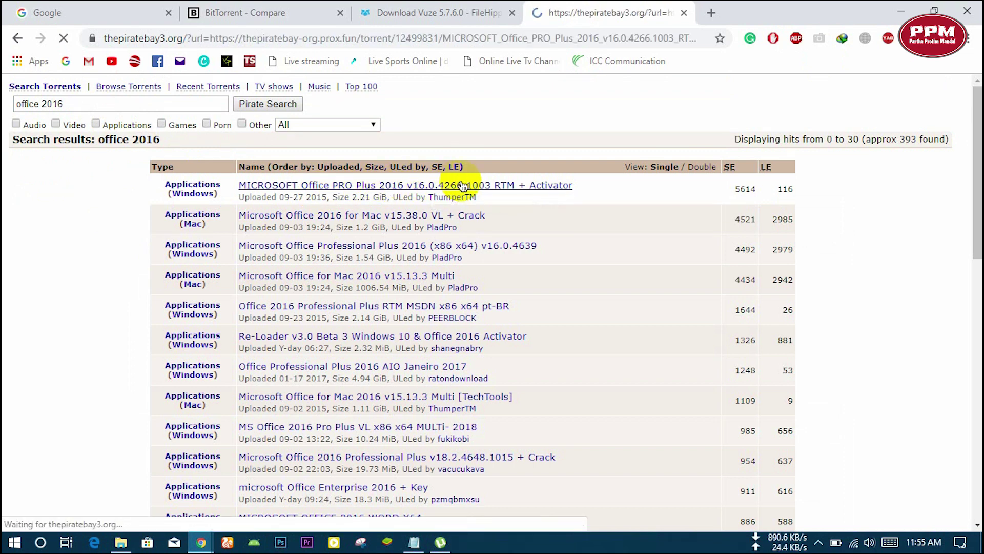